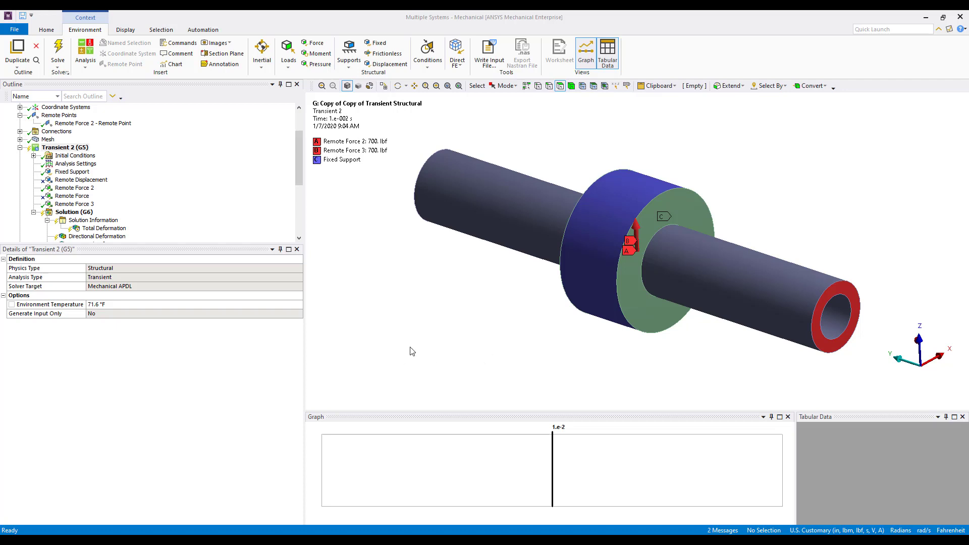
- Inspect Transient 2's ramped Remote Force 2 and sinusoidal Remote Force 3, then return to Analysis Settings
left_click(90, 164)
scroll(191, 460, "down", 1)
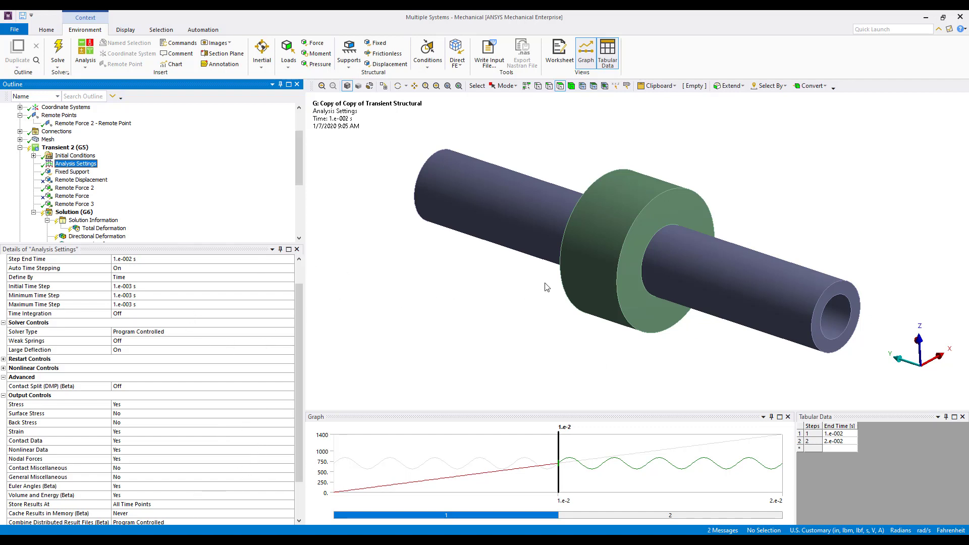
left_click(74, 148)
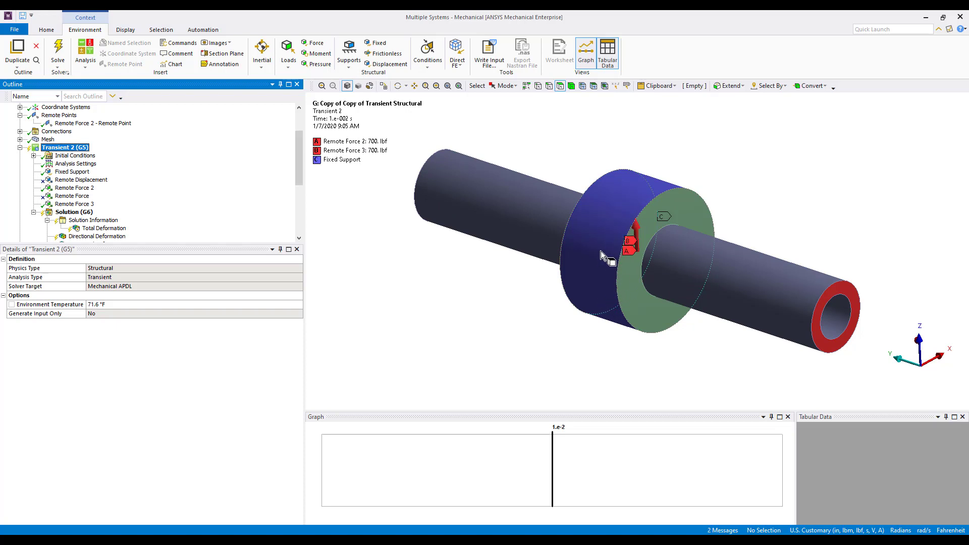
left_click(72, 188)
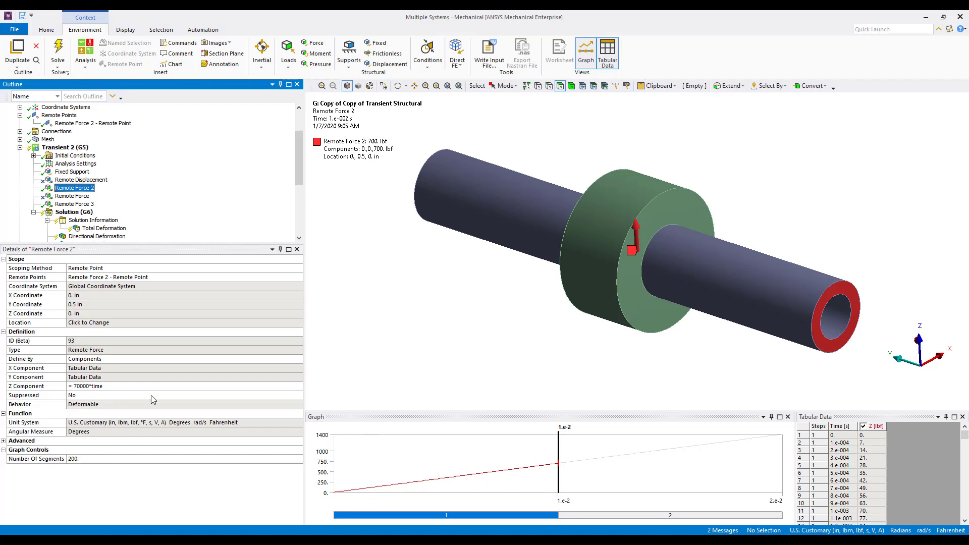
left_click(84, 204)
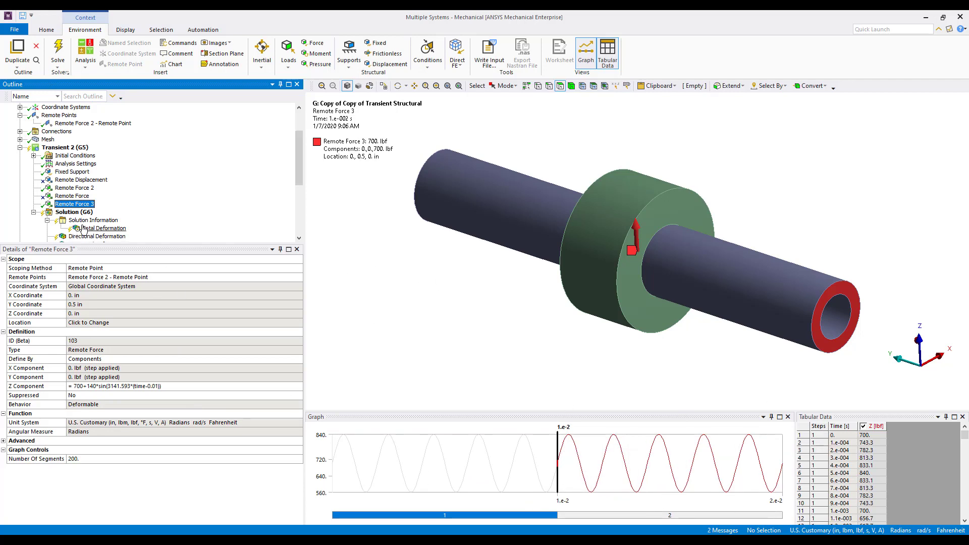
left_click(81, 166)
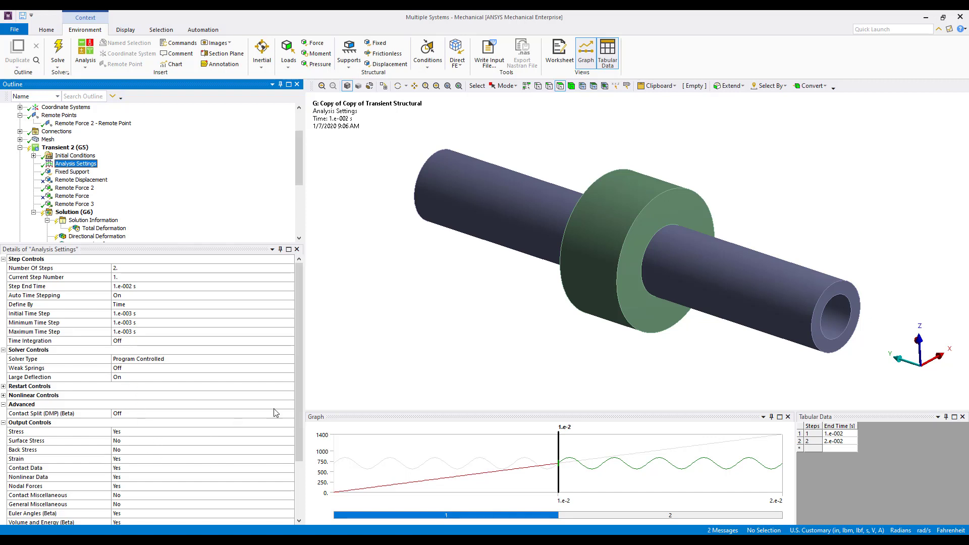
- Show load step 2's settings, scrolling down through Time Integration to Output Controls
left_click_drag(297, 362, 298, 403)
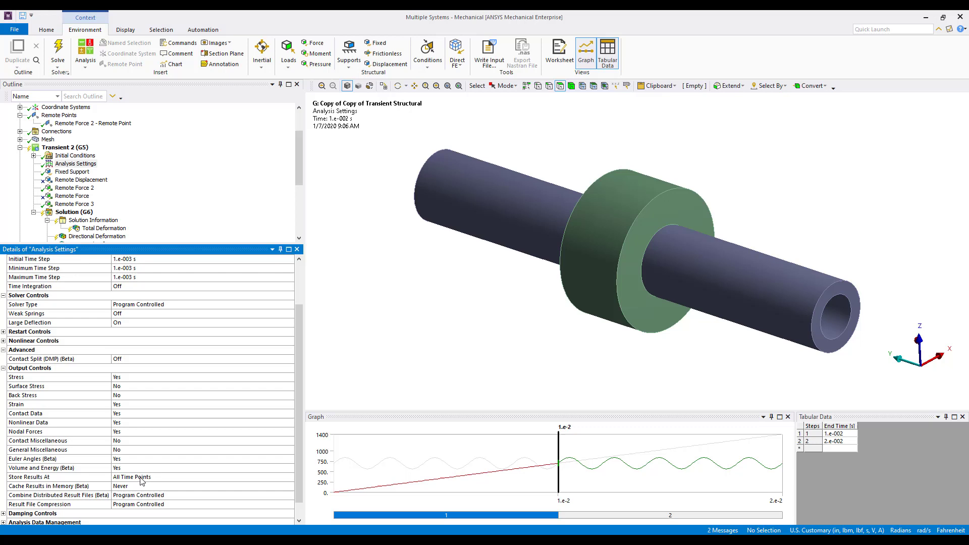
left_click(669, 515)
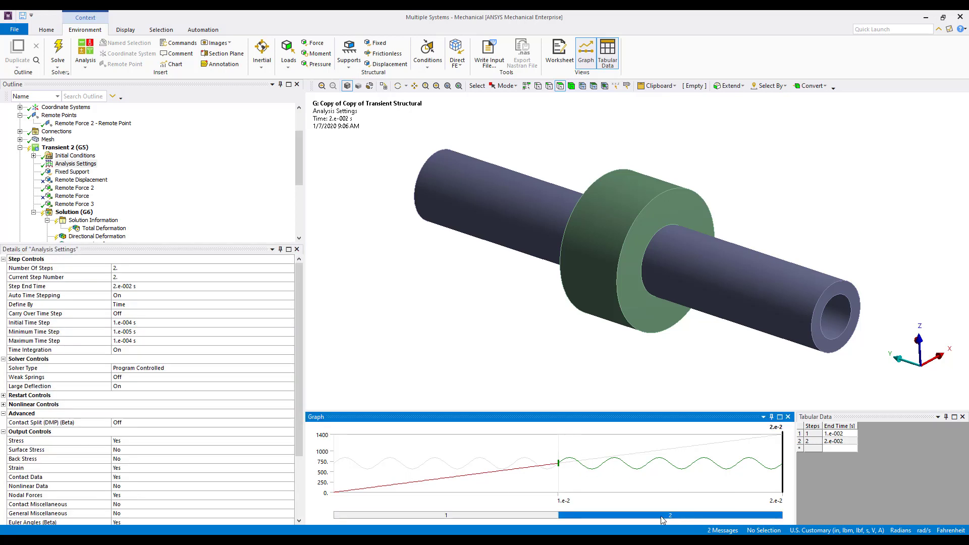
scroll(207, 443, "down", 3)
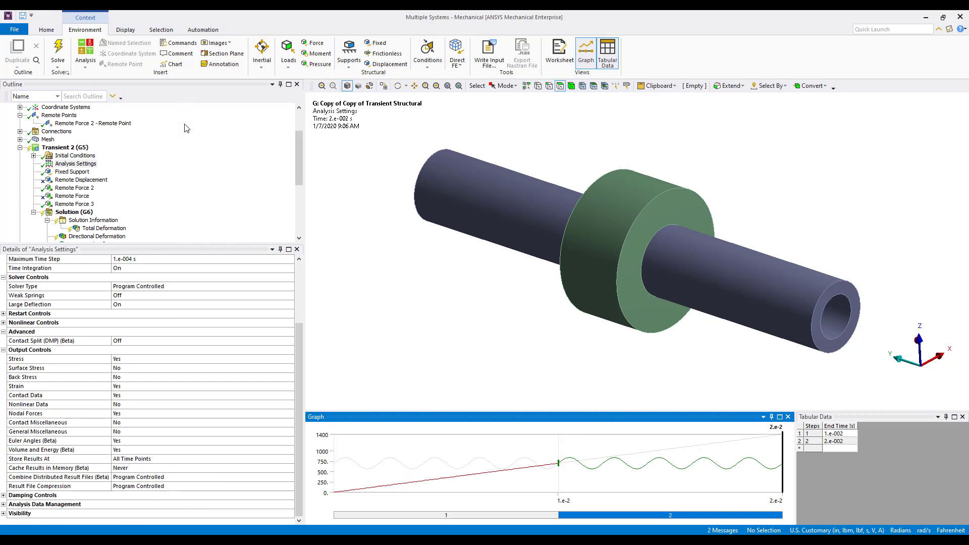
- Solve Transient 2 and follow its Force Convergence plot in Solution Information
right_click(83, 212)
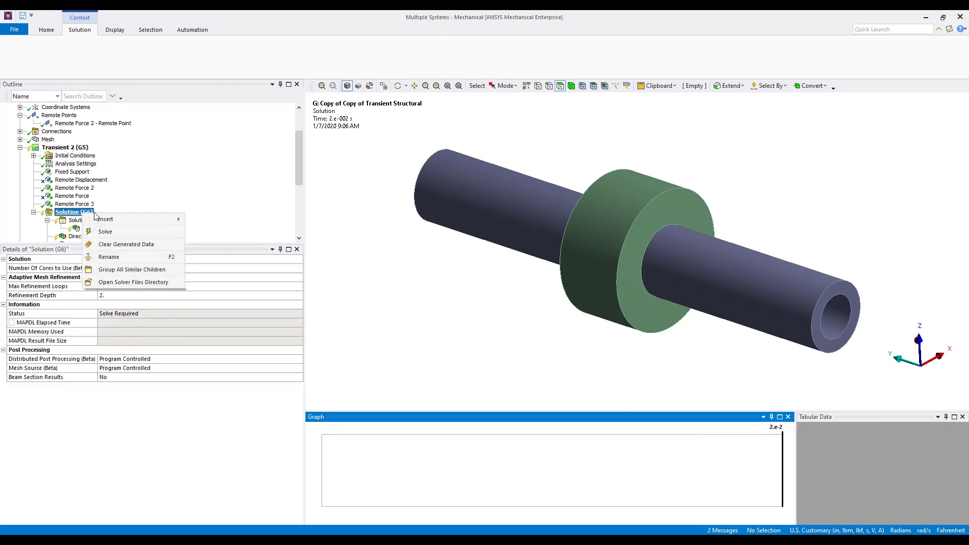
left_click(106, 232)
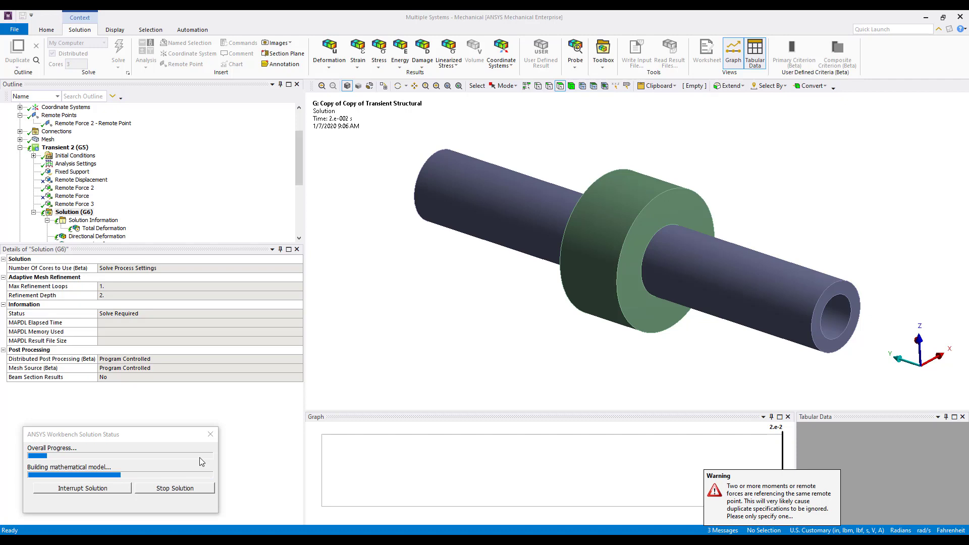
left_click(93, 220)
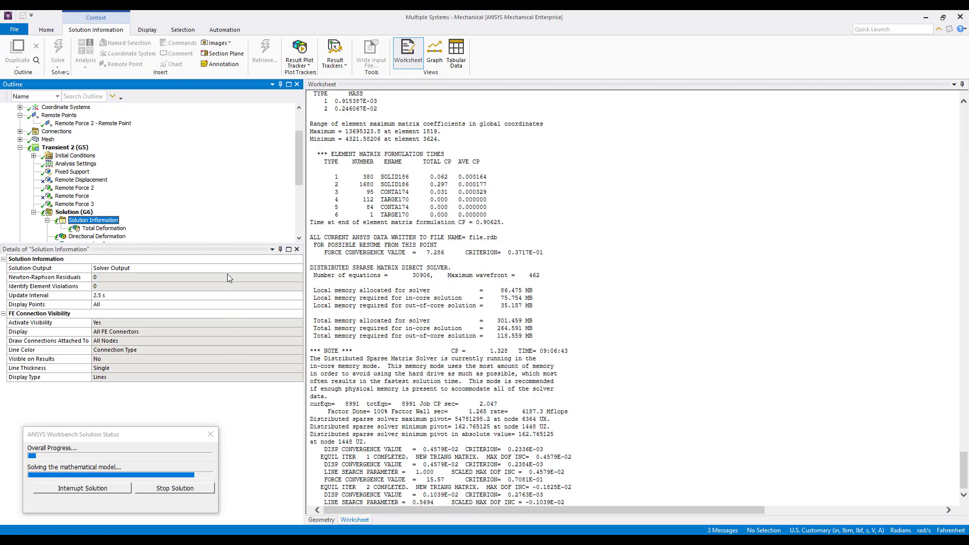
left_click(276, 270)
left_click(299, 269)
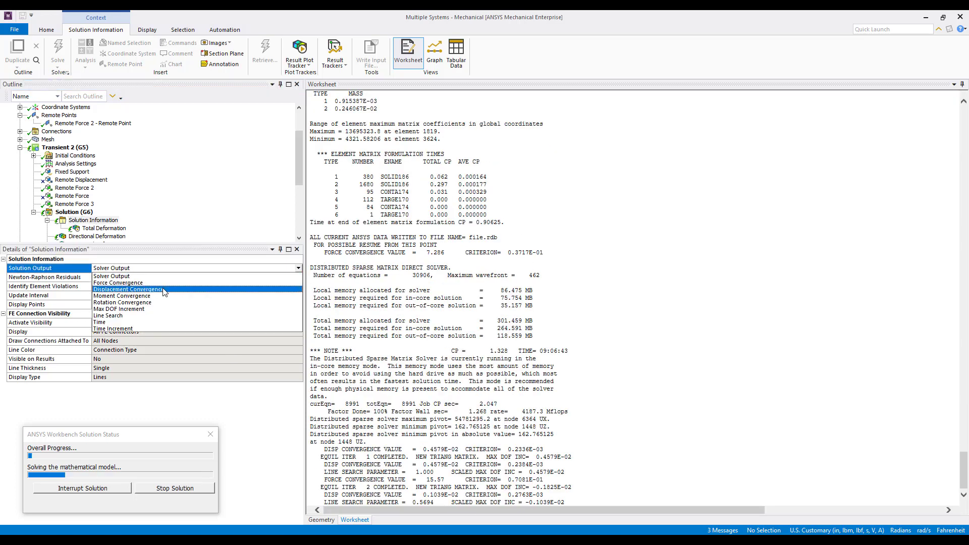
left_click(132, 283)
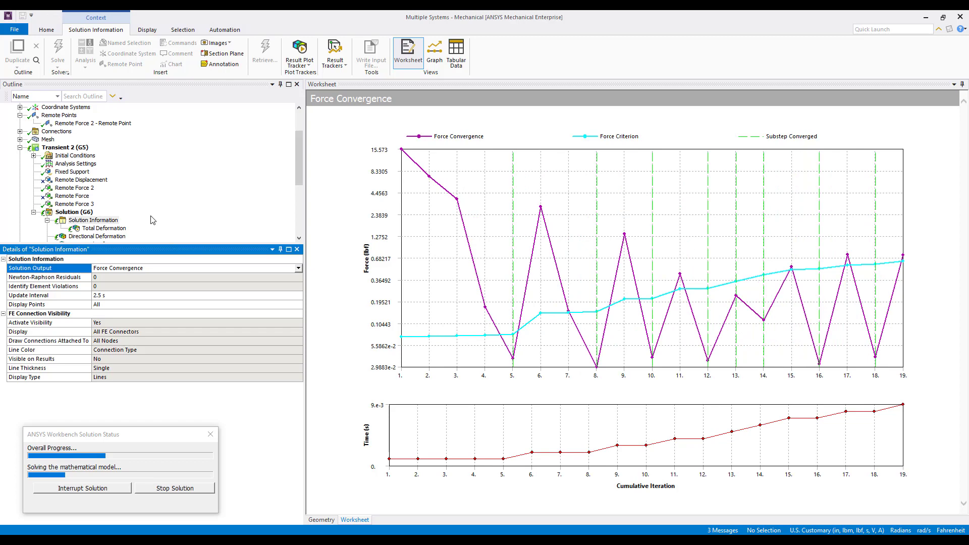
left_click(72, 171)
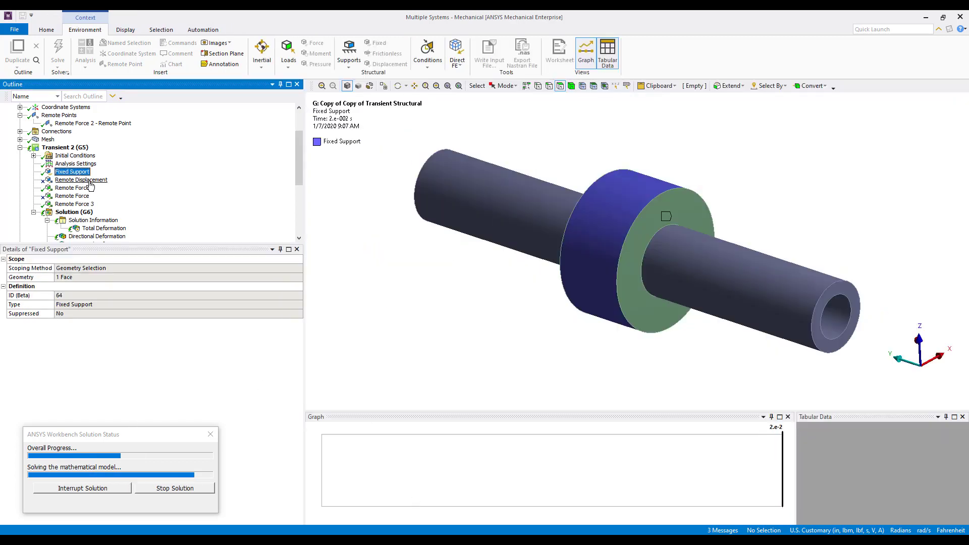
- Interrupt the running solve once load step 1 has converged on the force convergence plot
left_click(76, 164)
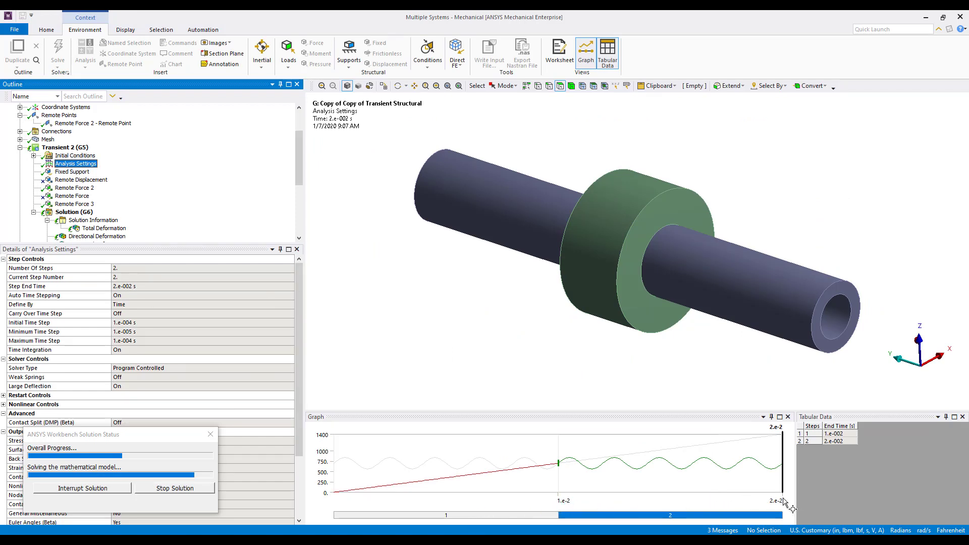
left_click(89, 220)
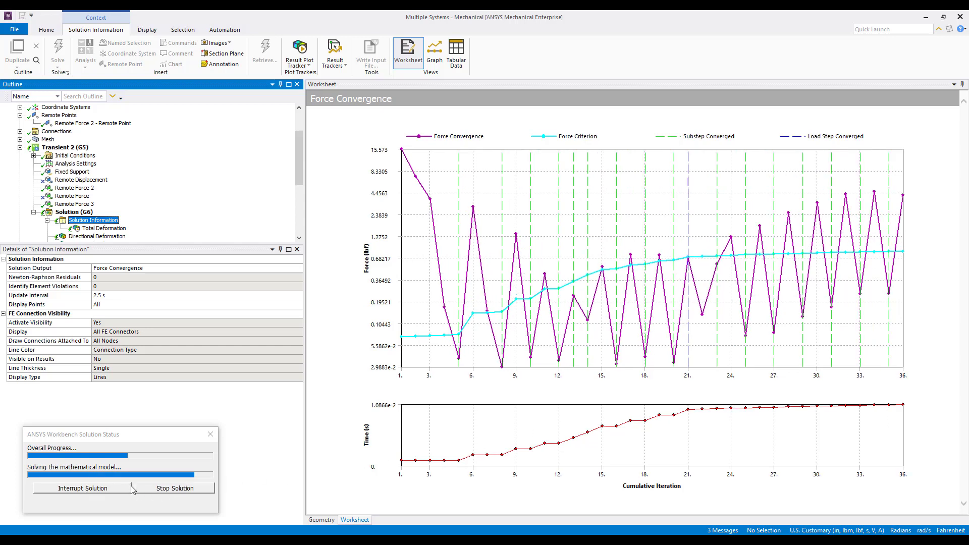
left_click(107, 492)
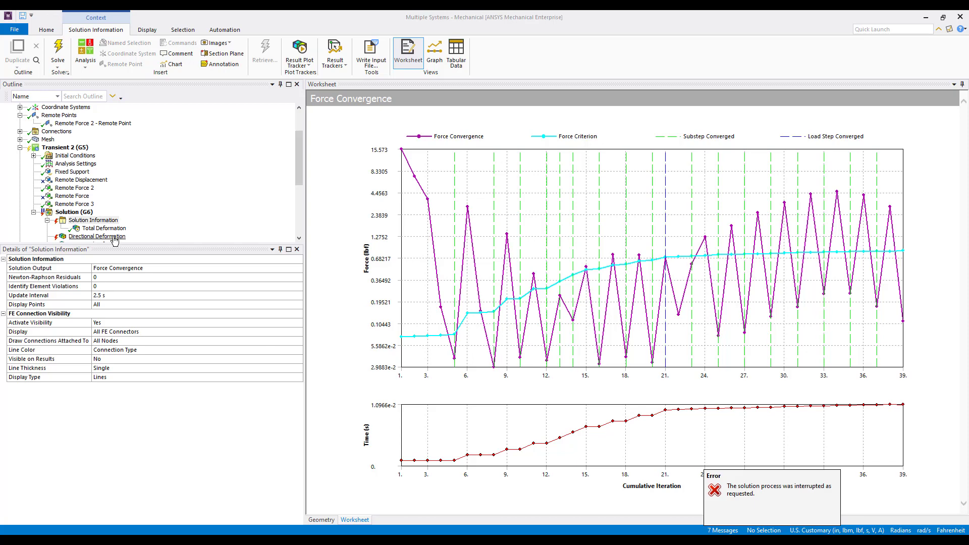
- Select Directional Deformation, dismiss the interruption error, and retrieve the result at 1.e-2 s
left_click(97, 236)
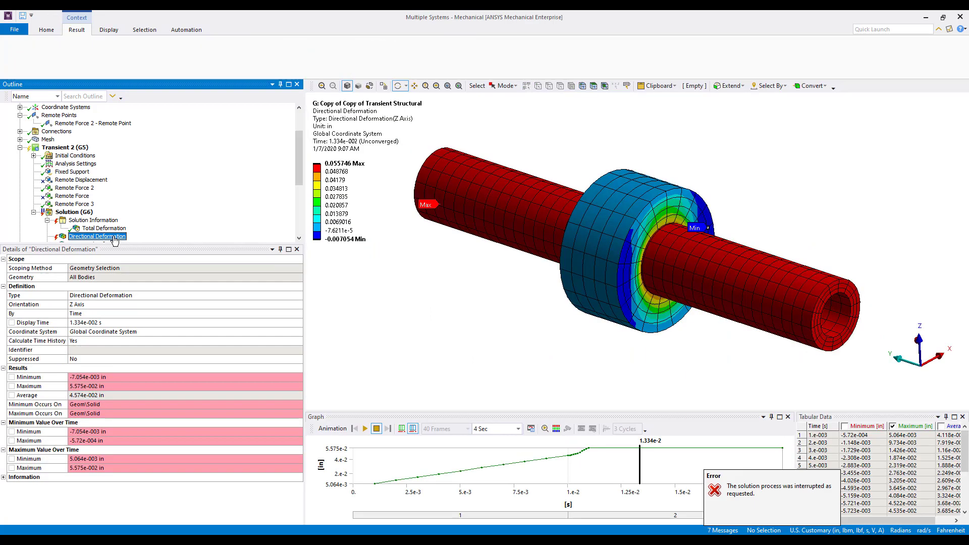
left_click(810, 500)
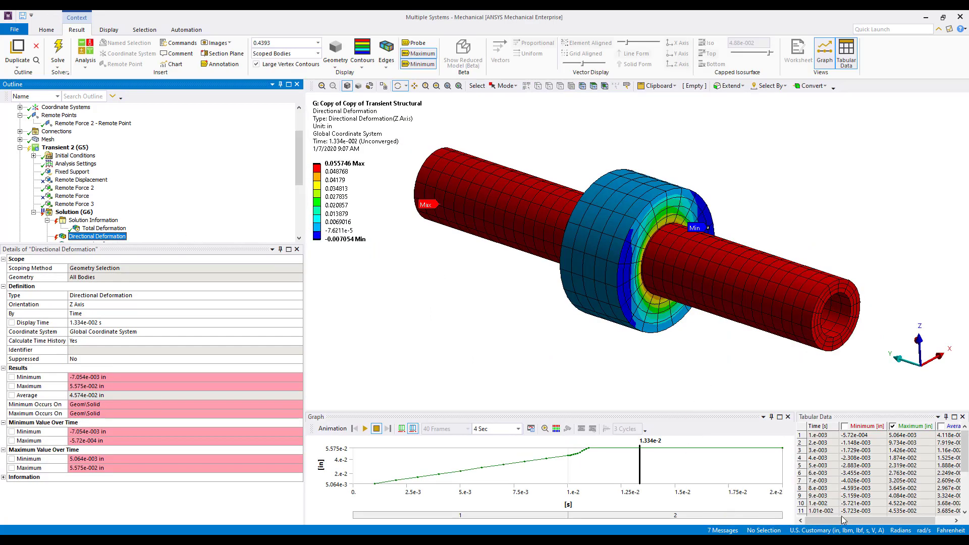
left_click(569, 475)
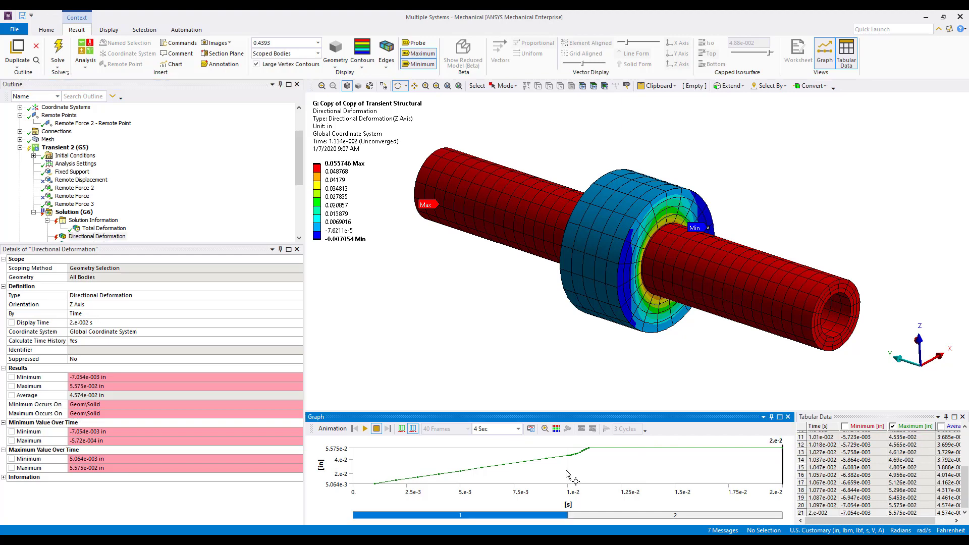
left_click(569, 475)
right_click(572, 472)
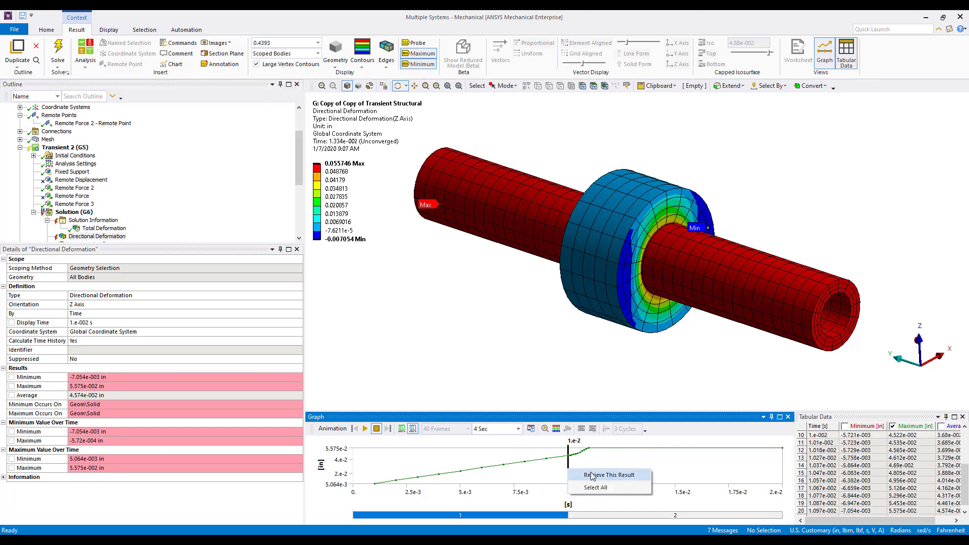
left_click(607, 475)
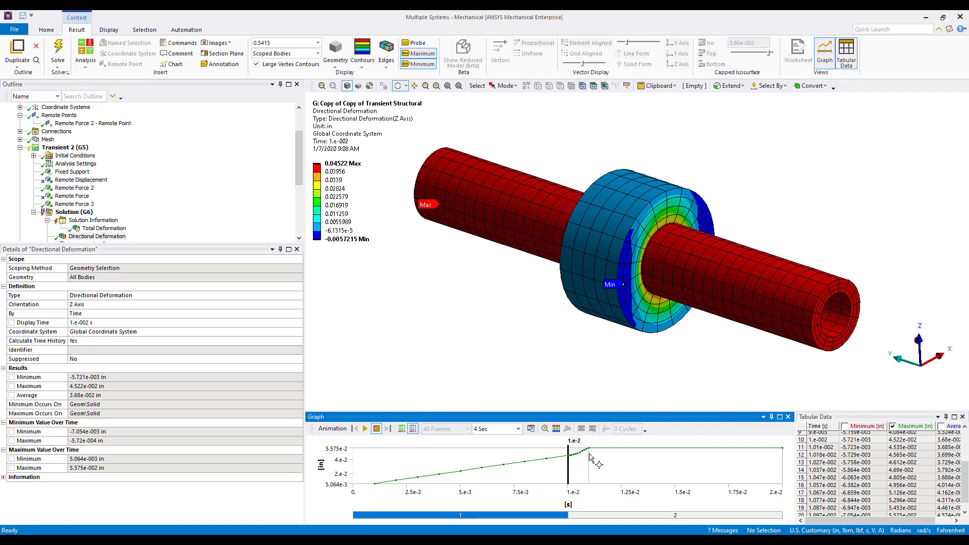
- Retrieve the Z-axis deformation at 1.097e-2 s, the last time point reached
left_click(589, 455)
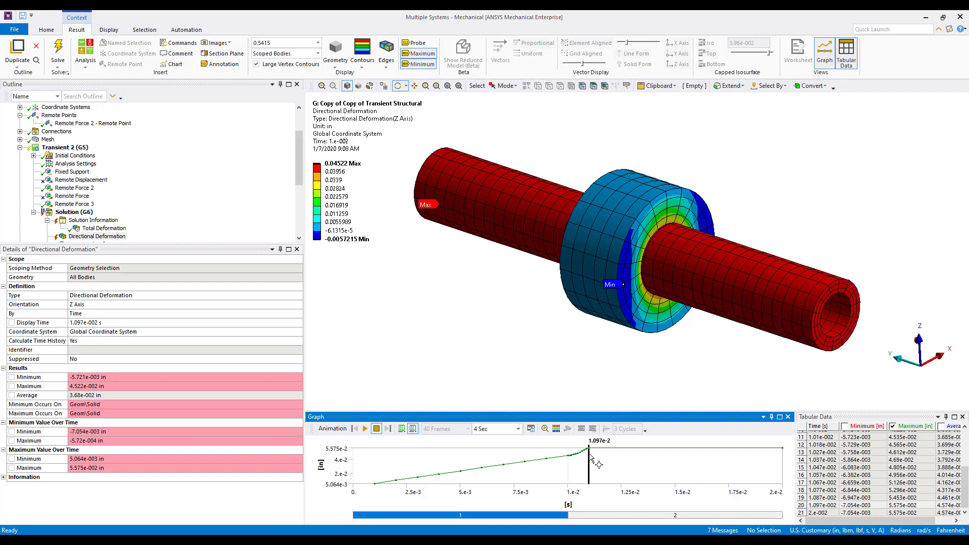
right_click(590, 454)
left_click(617, 459)
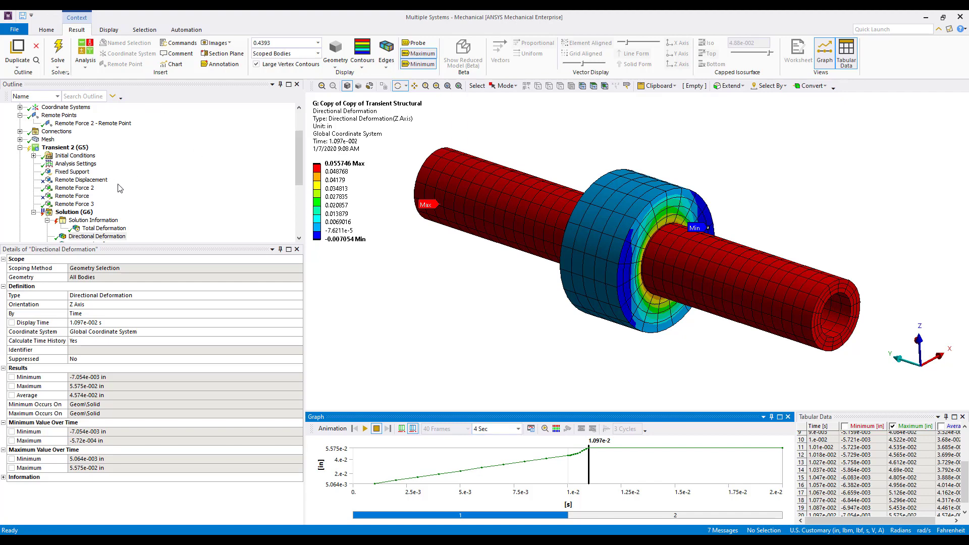
- Set Store Results At to Last Time Point for load step 1, then show step 2's settings
left_click(83, 164)
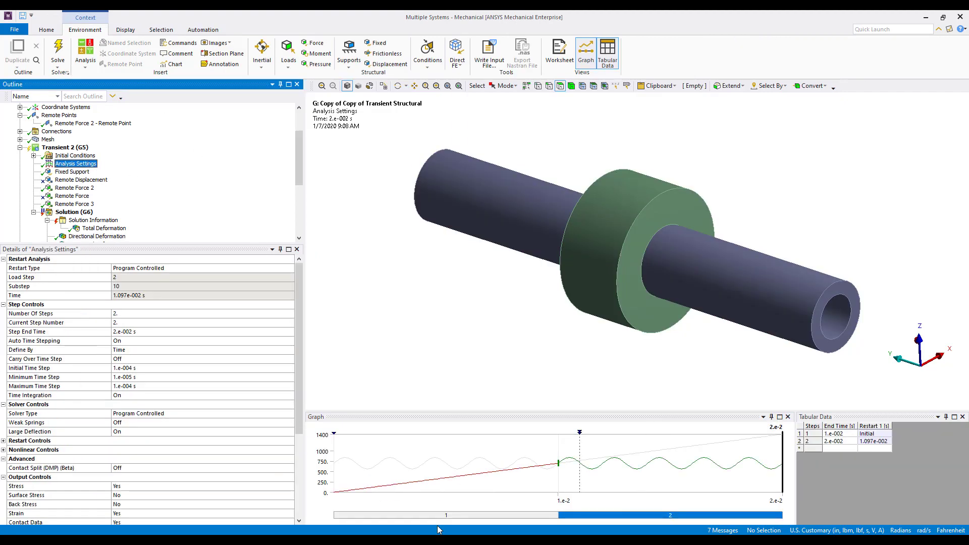
left_click(446, 516)
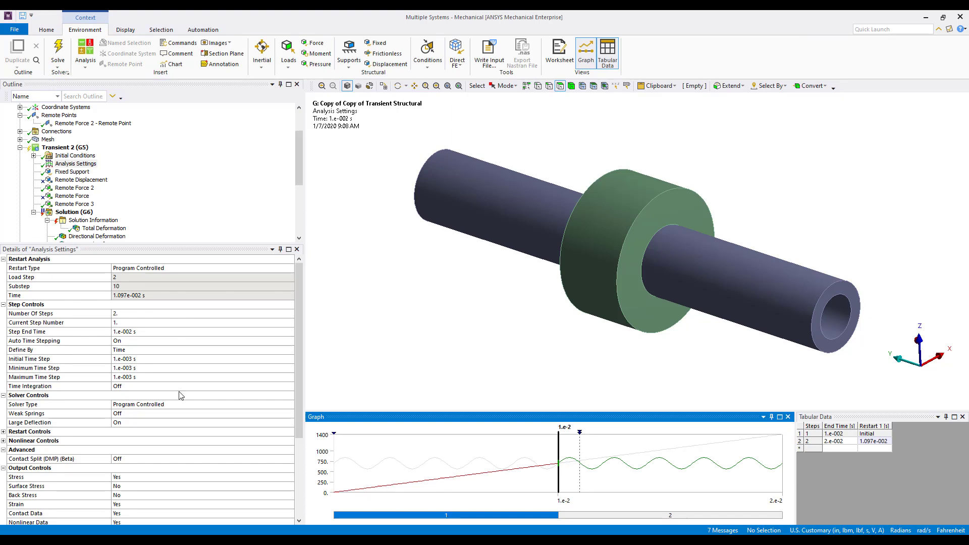
scroll(180, 395, "down", 3)
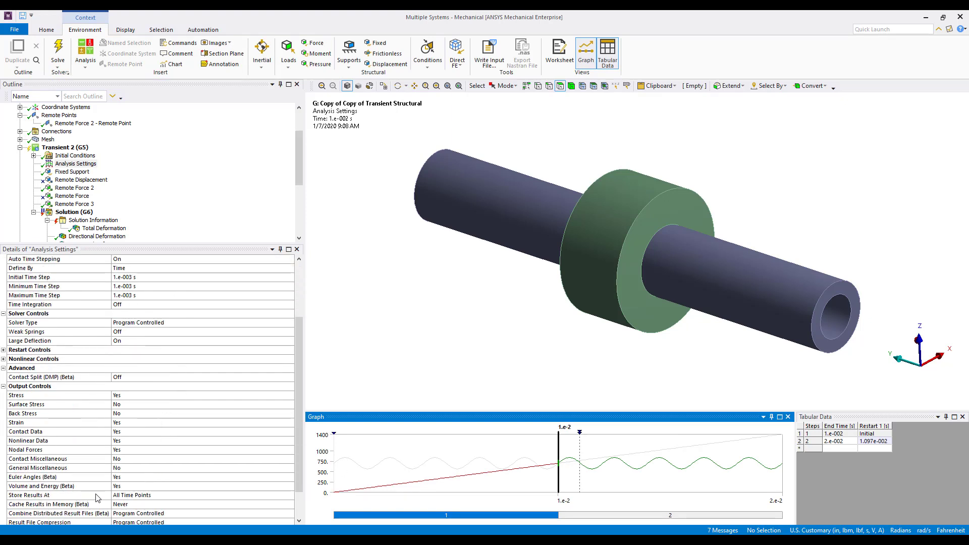
left_click(127, 496)
left_click(291, 495)
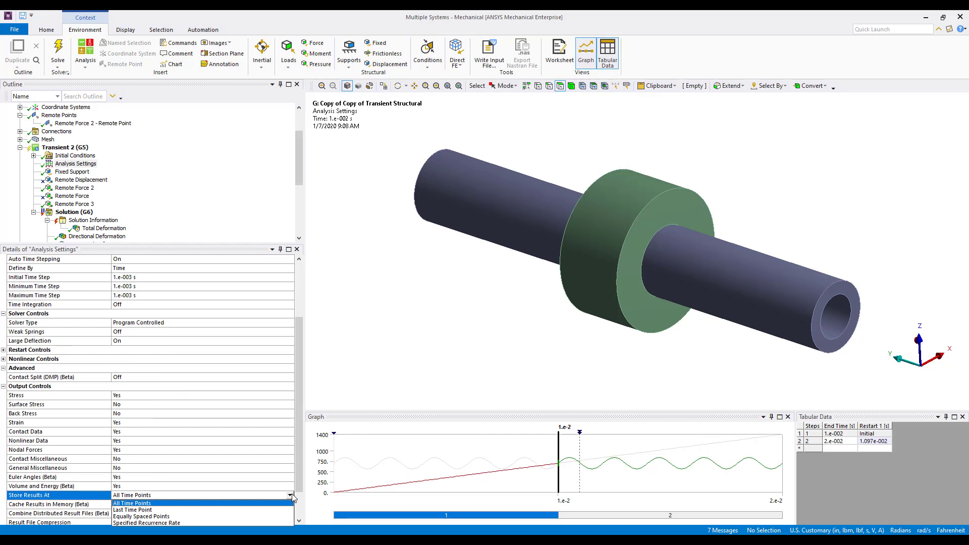
left_click(133, 509)
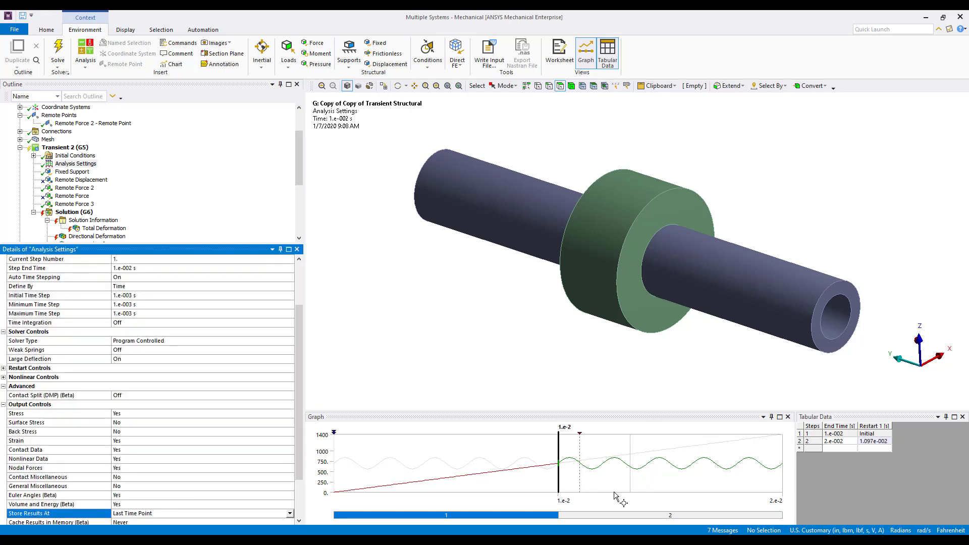
left_click(671, 515)
left_click_drag(295, 326, 298, 409)
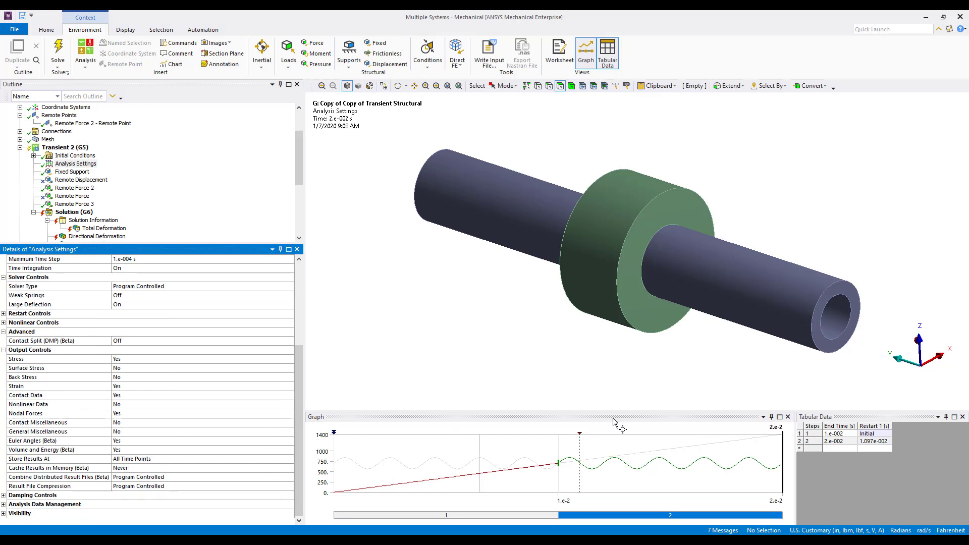
- Clear the Solution's generated data, confirming deletion of all results
right_click(95, 214)
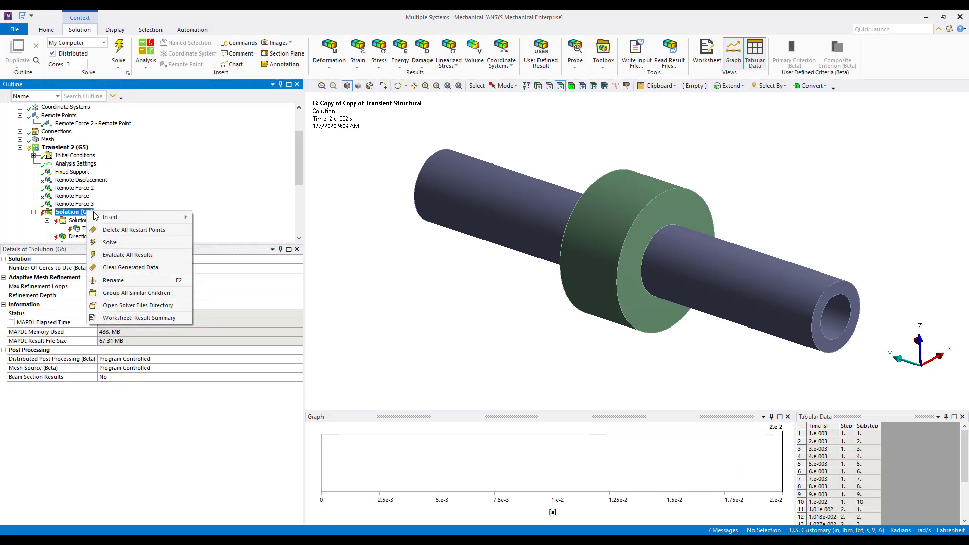
left_click(130, 267)
left_click(513, 313)
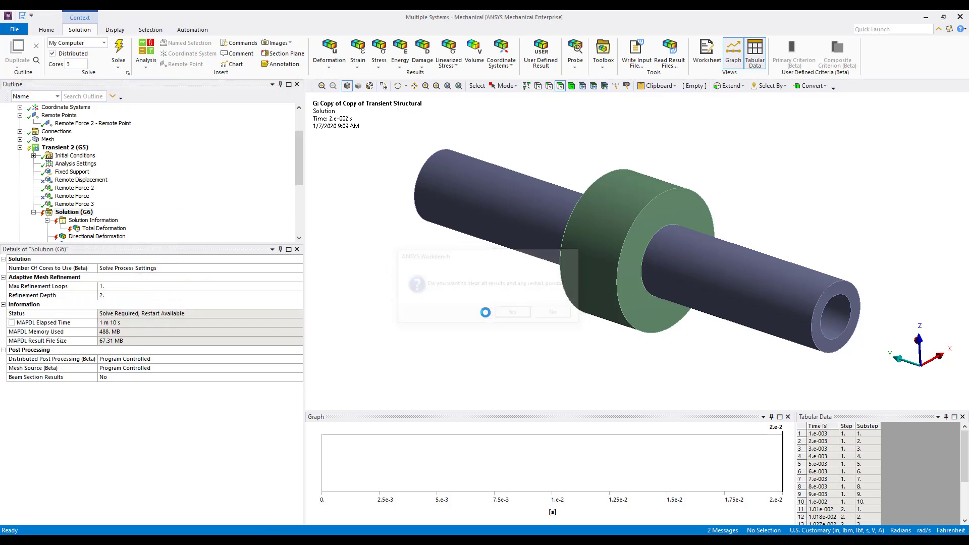
- Re-solve Transient 2 and follow its force convergence in Solution Information
right_click(75, 214)
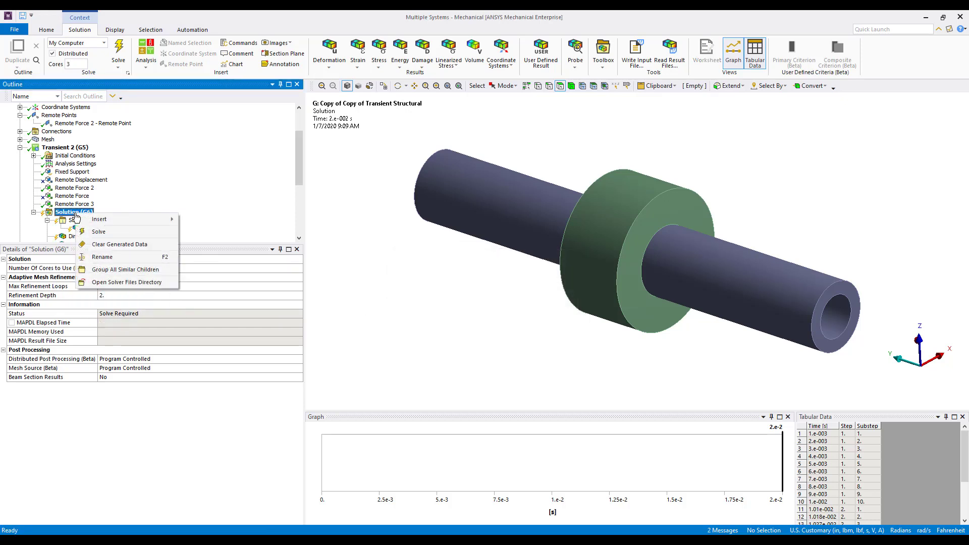
left_click(99, 232)
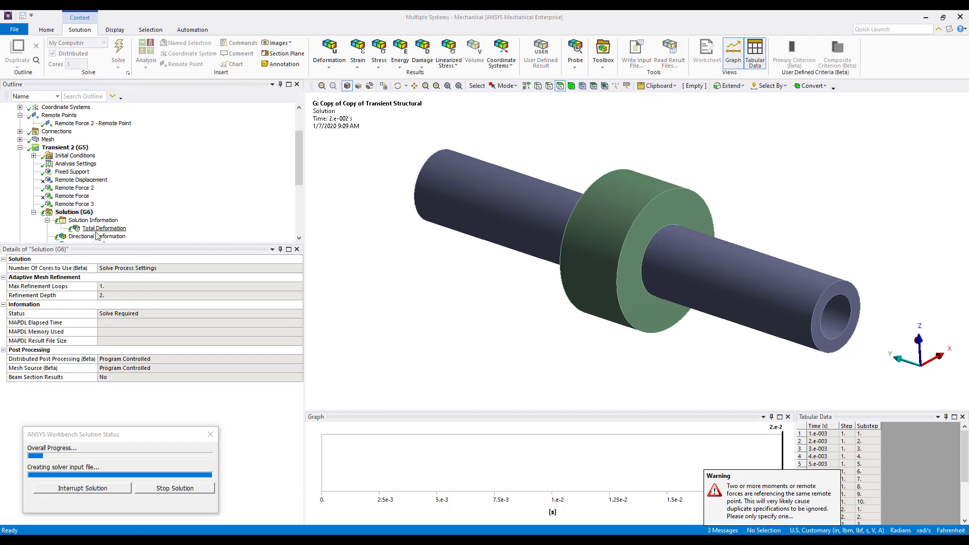
left_click(111, 220)
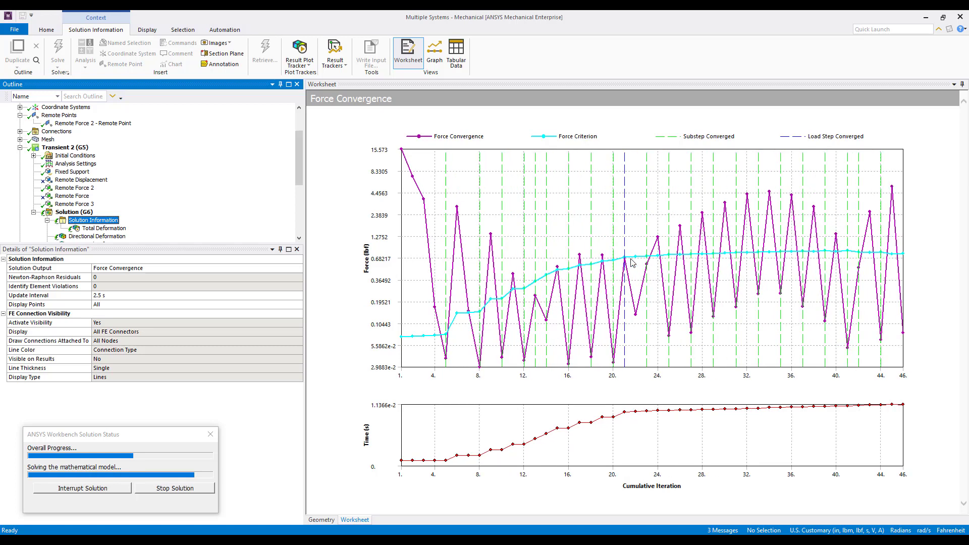
- Interrupt the re-solve and show the partial Z-axis Directional Deformation result
left_click(103, 489)
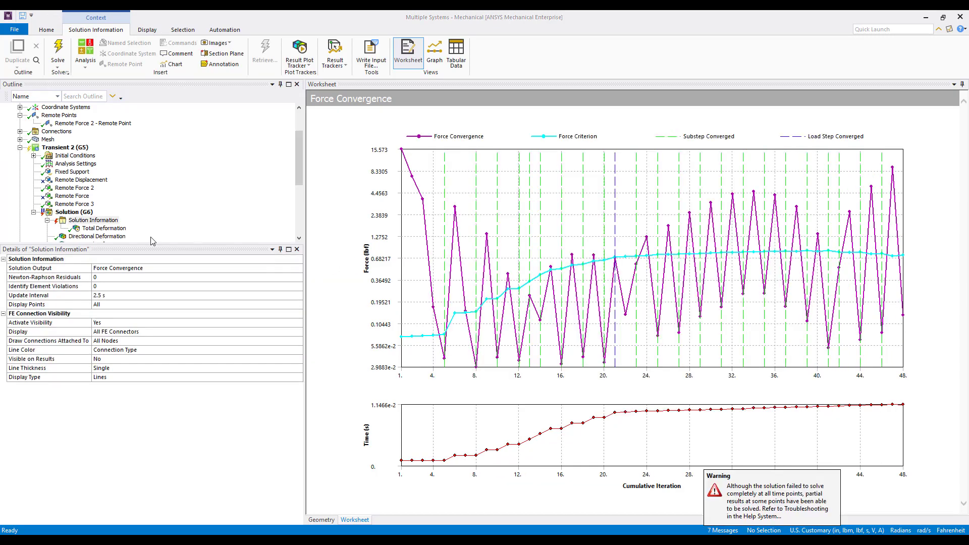
left_click(114, 237)
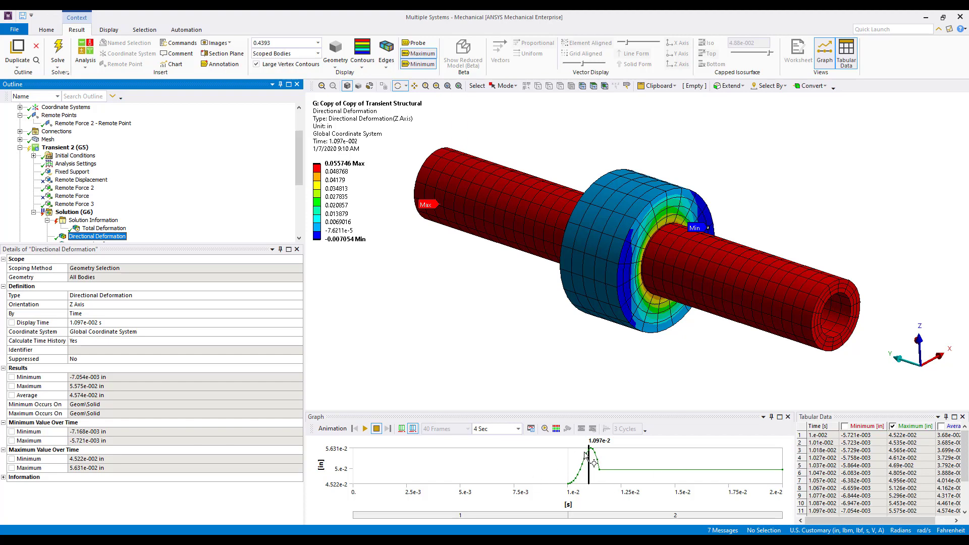
- Retrieve the directional deformation result at 1.e-2 s from the graph
left_click(568, 467)
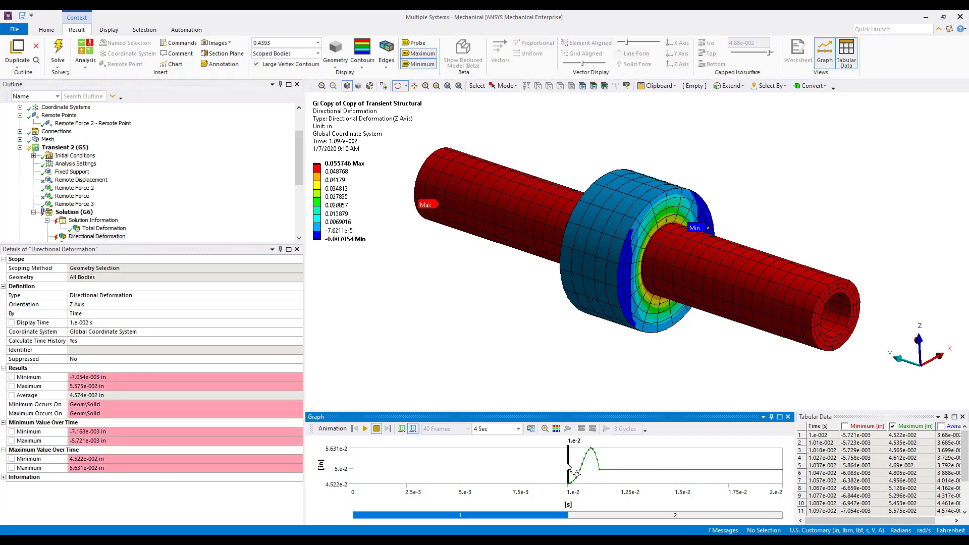
right_click(569, 466)
left_click(592, 471)
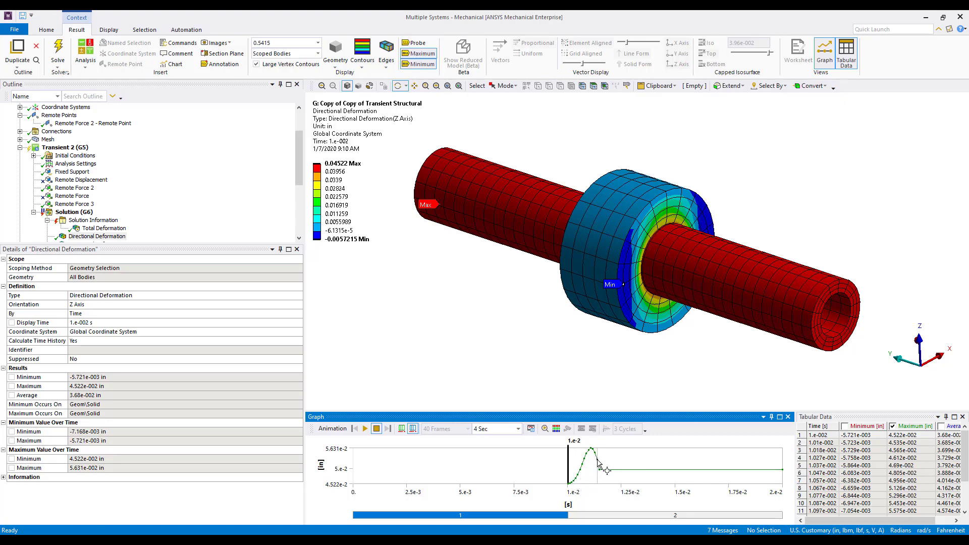
- Retrieve the directional deformation result at 1.137e-2 s
left_click(598, 460)
right_click(598, 461)
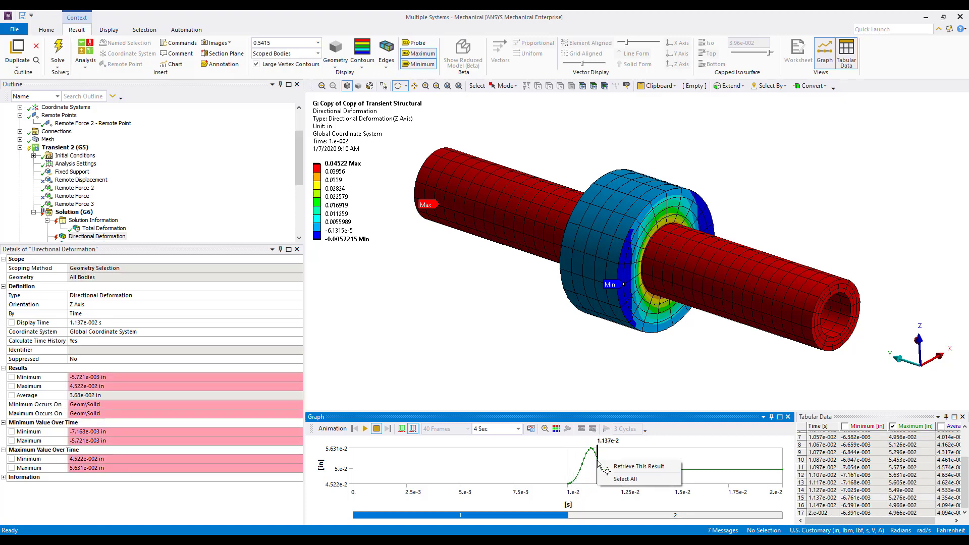
left_click(642, 467)
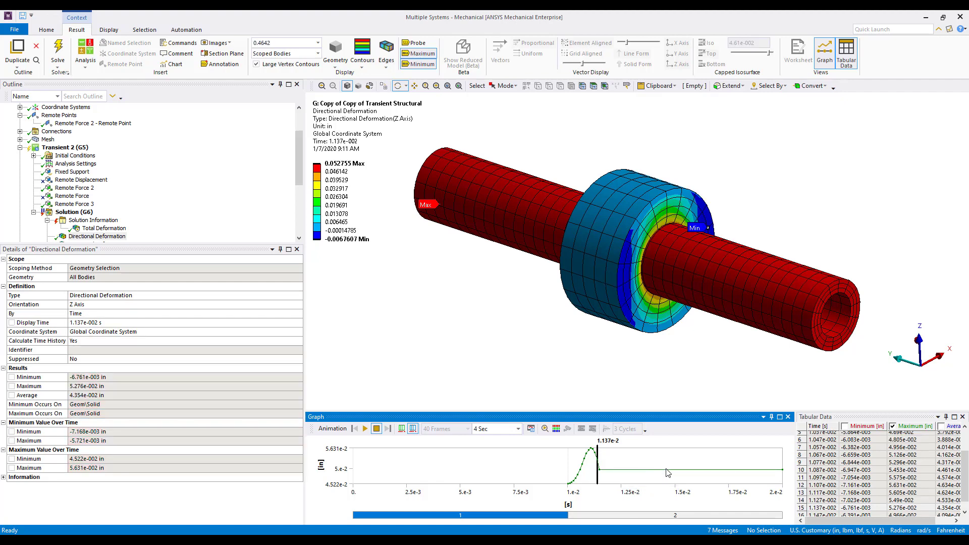
- Change load step 2's Store Results At to Equally Spaced Points with a value of 2
left_click(89, 166)
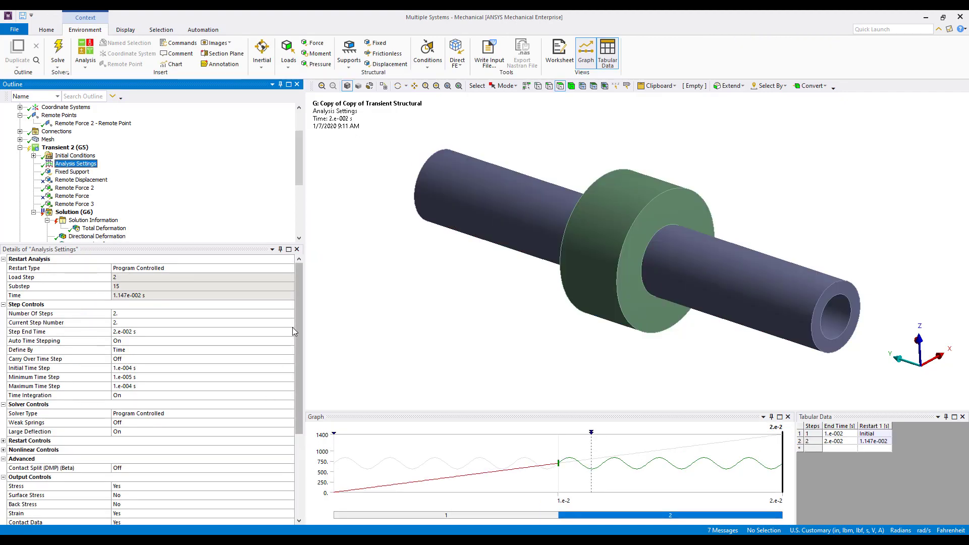
left_click_drag(299, 347, 278, 440)
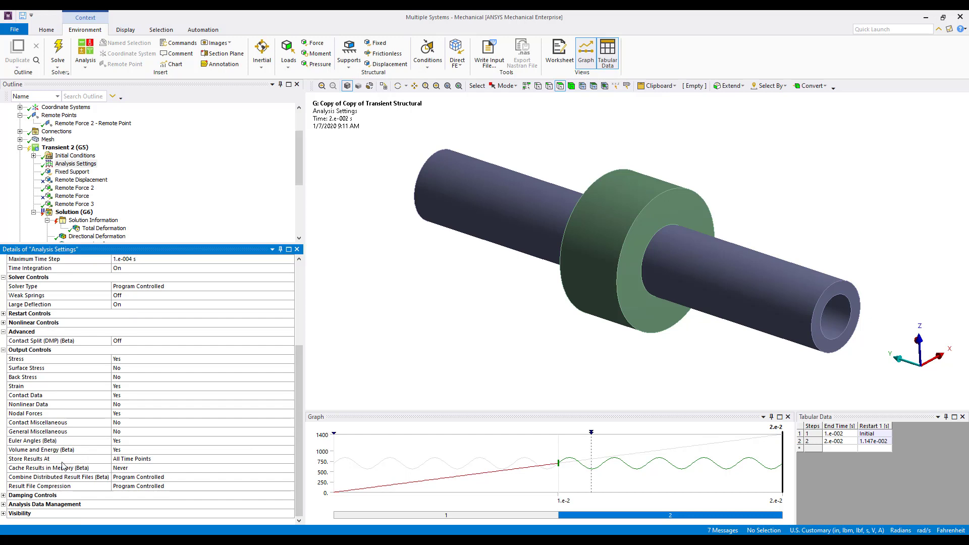
left_click(133, 460)
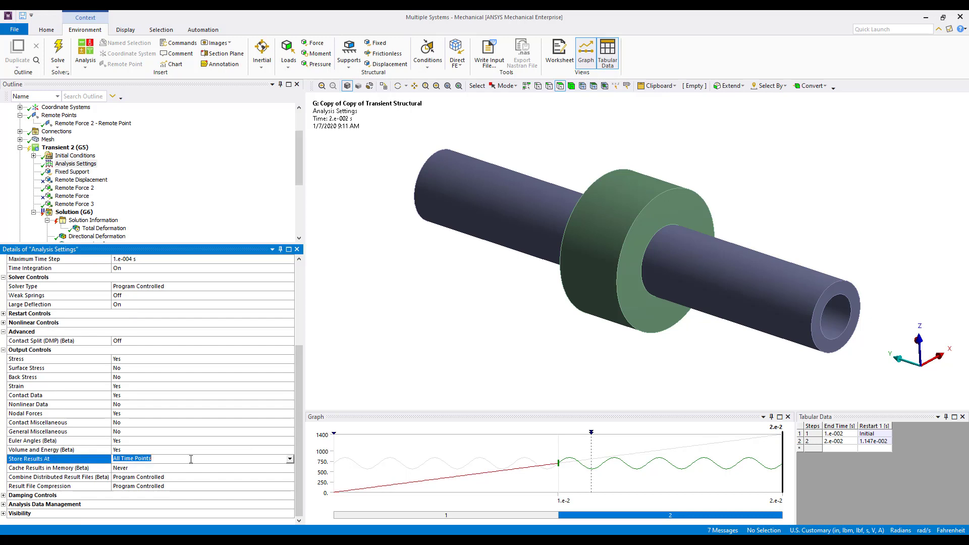
left_click(290, 459)
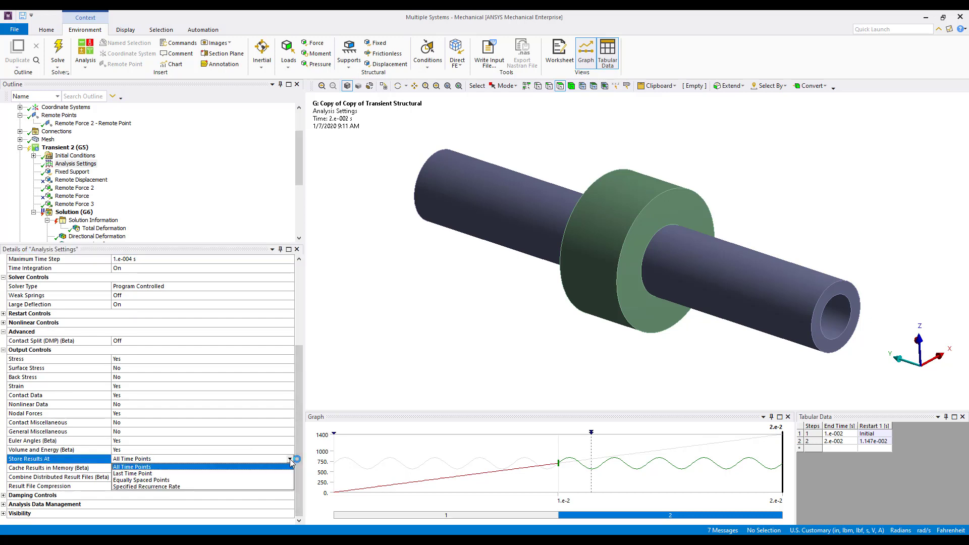
left_click(157, 482)
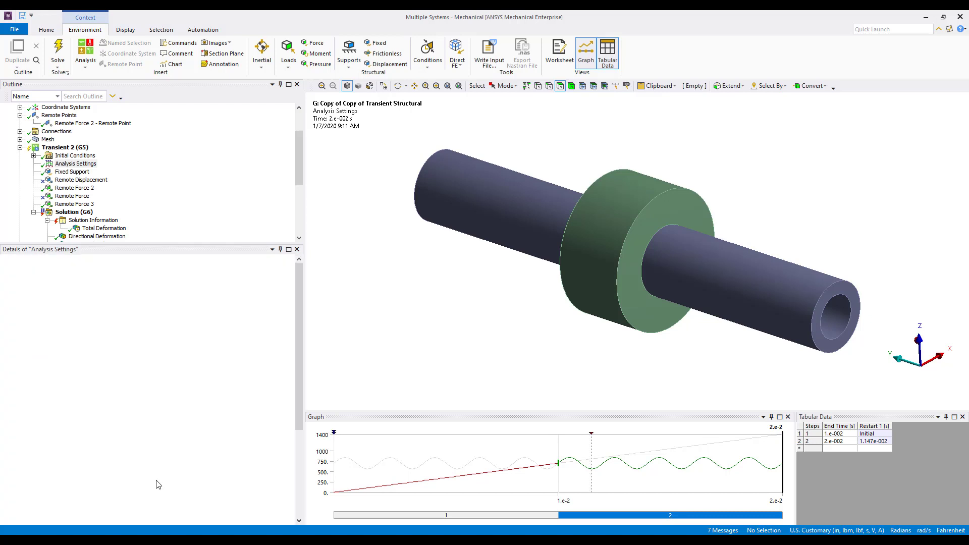
scroll(179, 471, "down", 2)
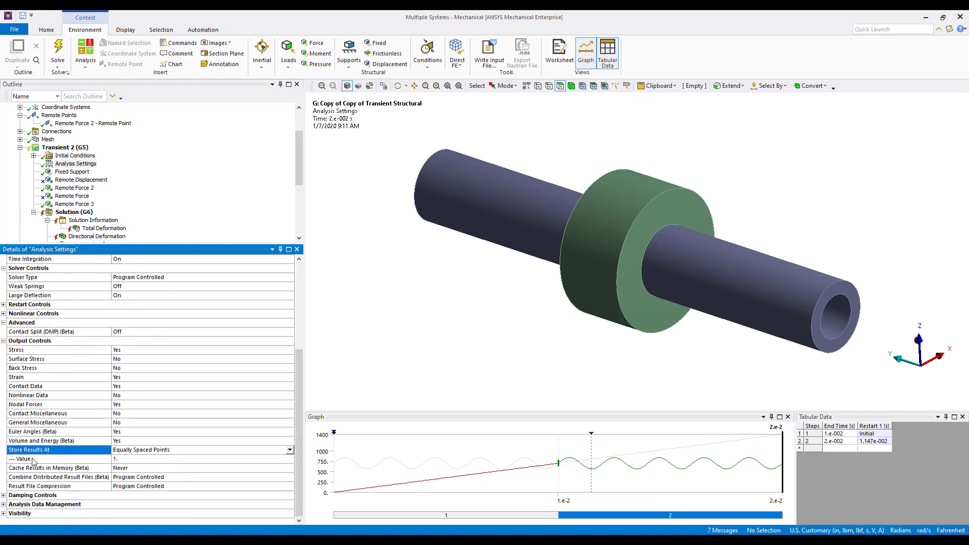
left_click(122, 460)
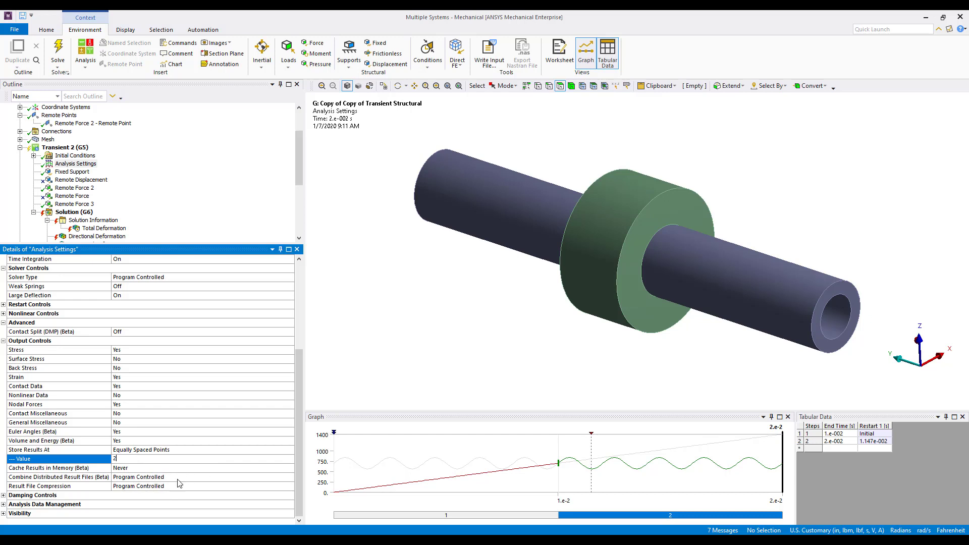
- Confirm the value 2, then set load step 2's Store Results At to Specified Recurrence Rate
left_click(185, 451)
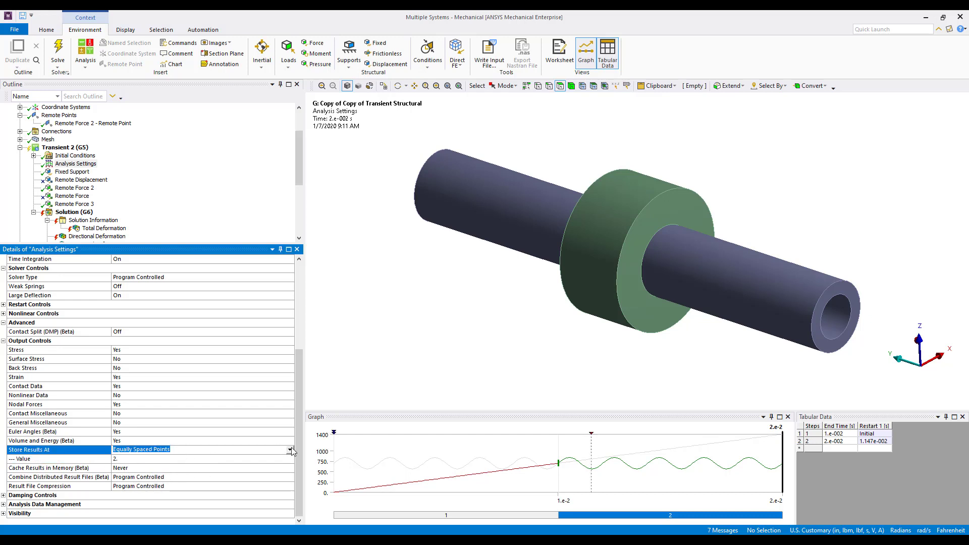
left_click(290, 450)
left_click(158, 478)
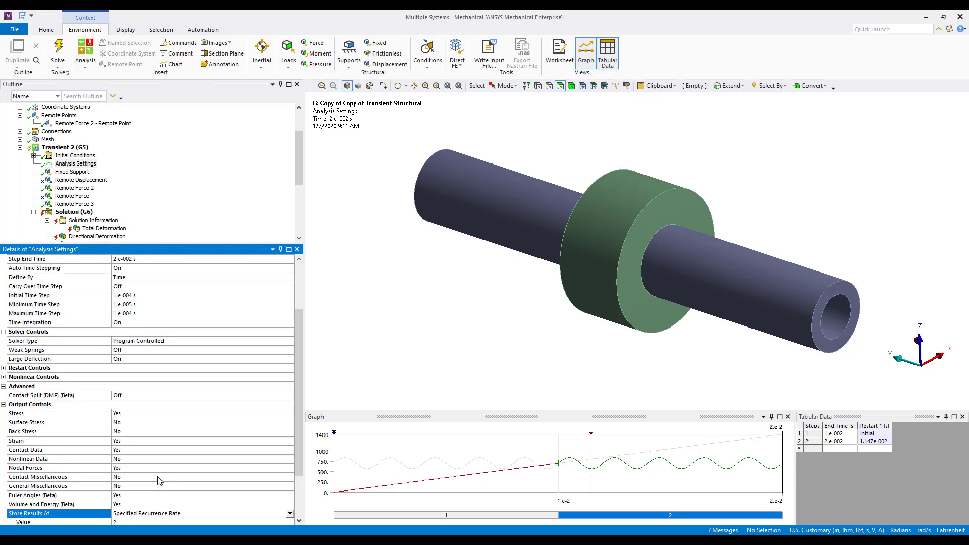
scroll(215, 499, "down", 2)
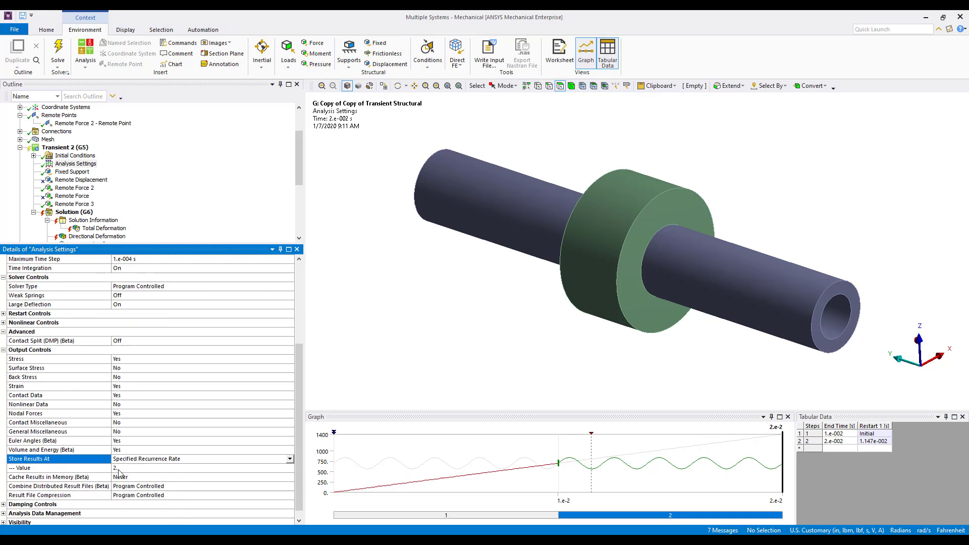